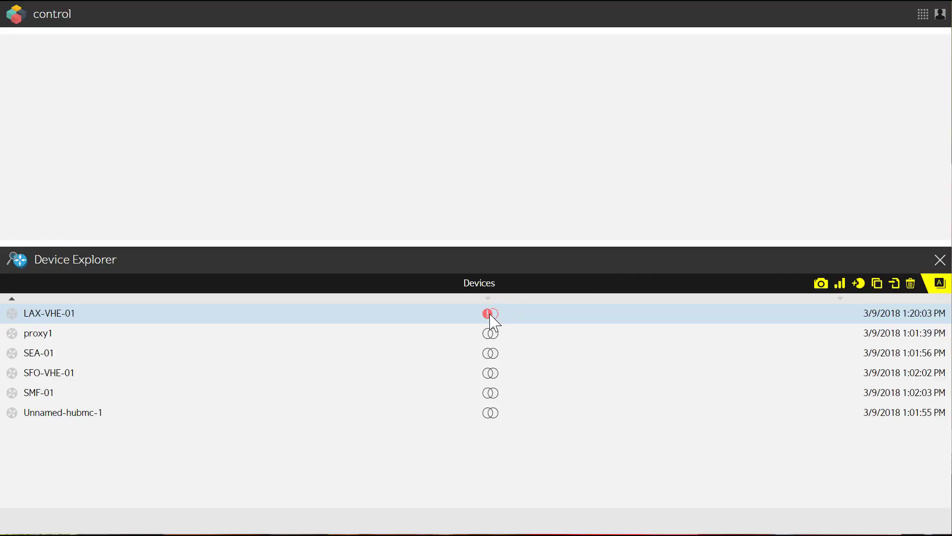
Open the configuration comparison for LAX-VHE-01 and examine the lines that differ between the two snapshots
mouse_move(490, 315)
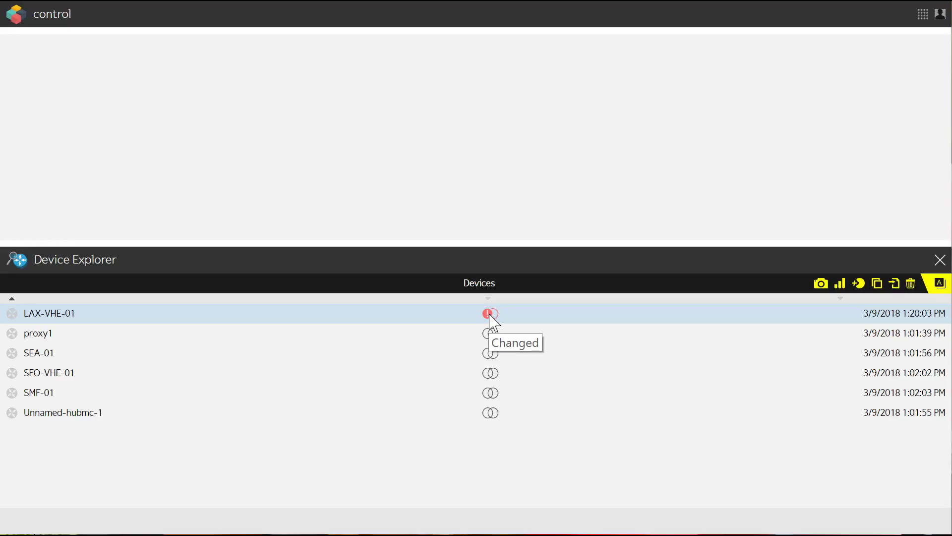
left_click(490, 316)
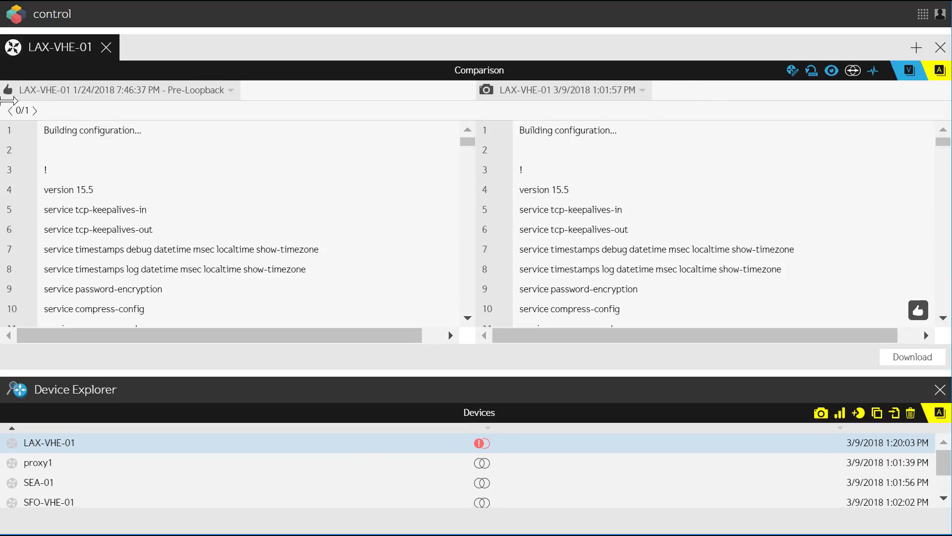
left_click(34, 110)
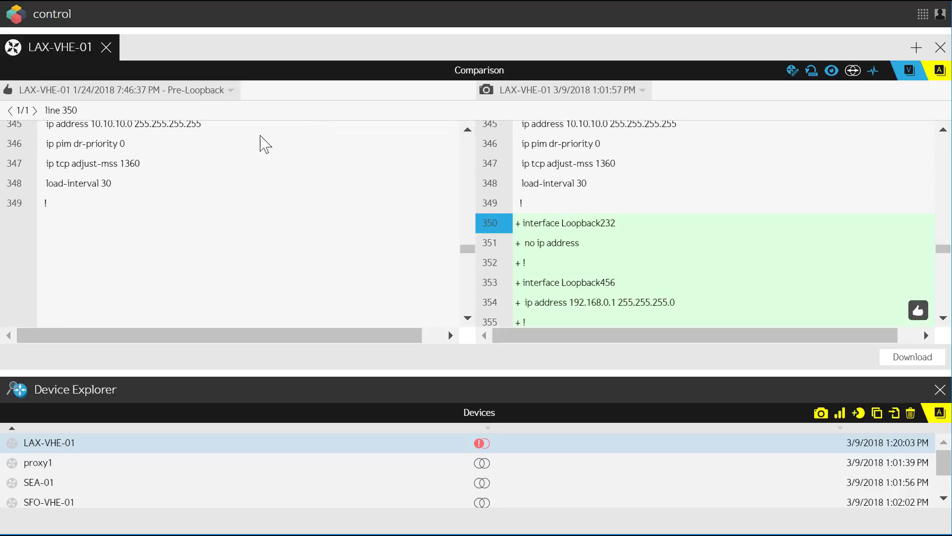
scroll(697, 243, "down", 2)
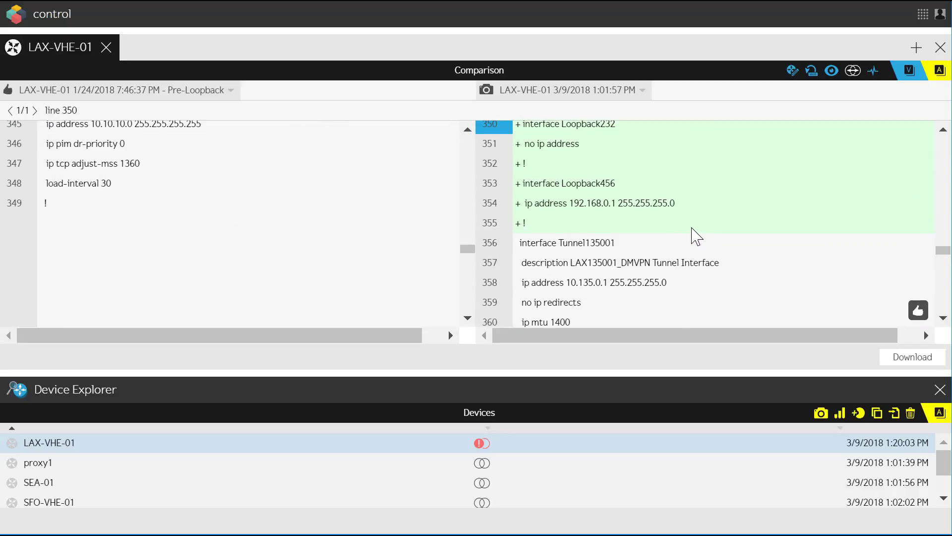
scroll(694, 235, "up", 2)
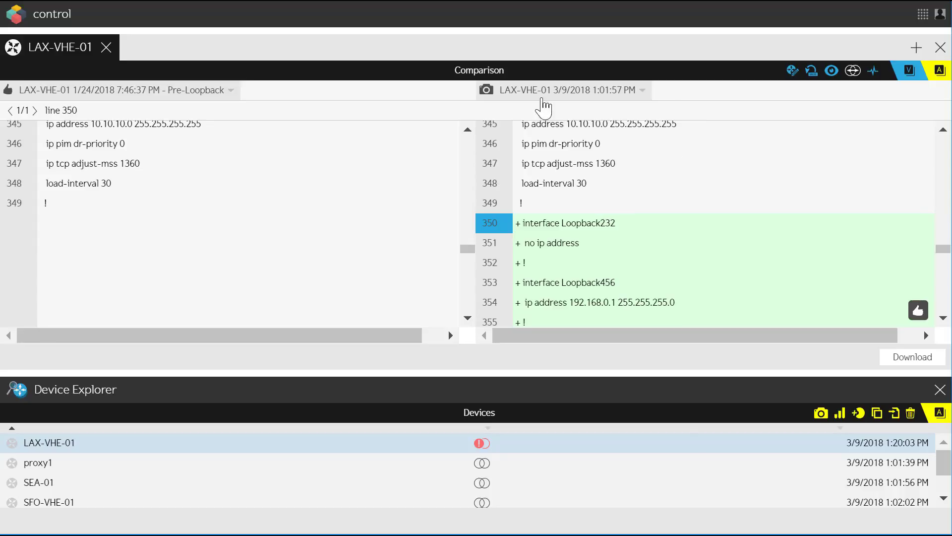
View the snapshot history of LAX-VHE-01, enlarge the Device Explorer area, and close the device
left_click(811, 70)
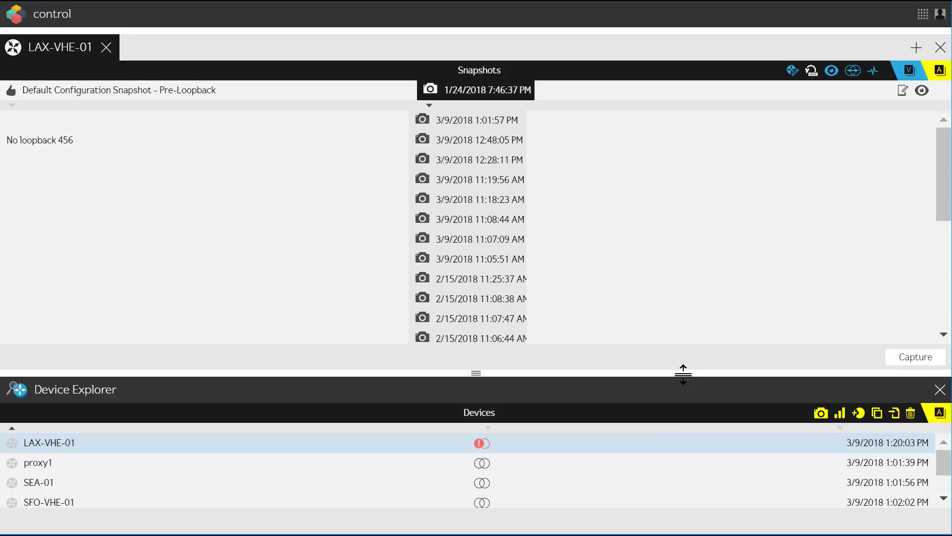
left_click_drag(683, 374, 663, 262)
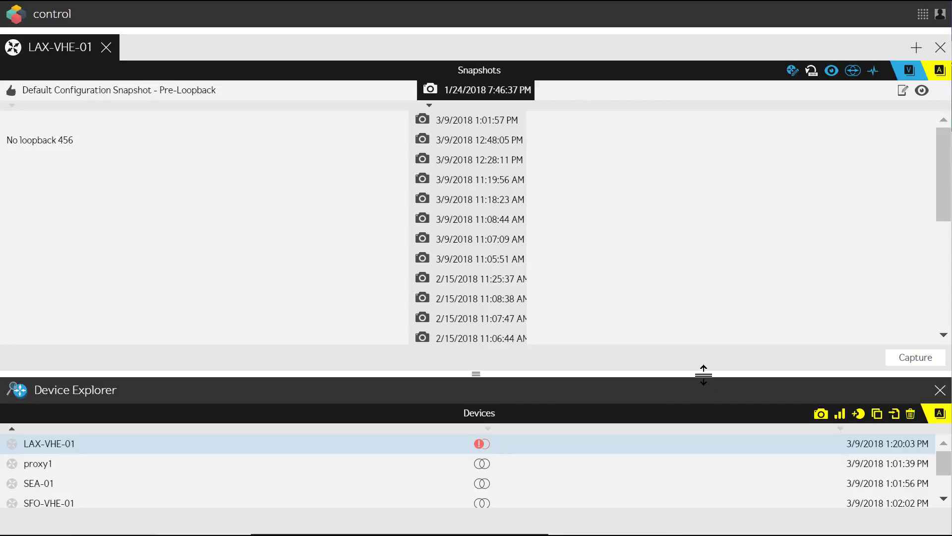
left_click_drag(704, 374, 683, 263)
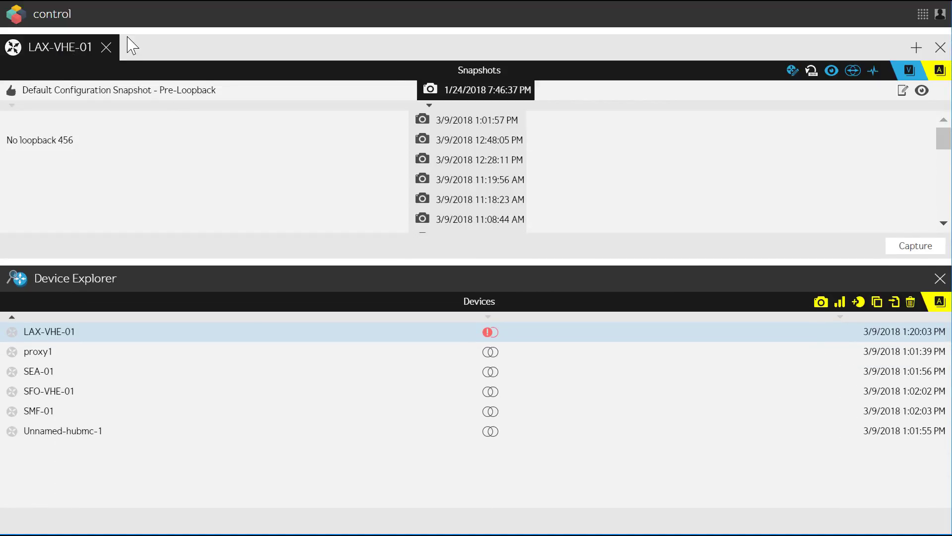
left_click(106, 47)
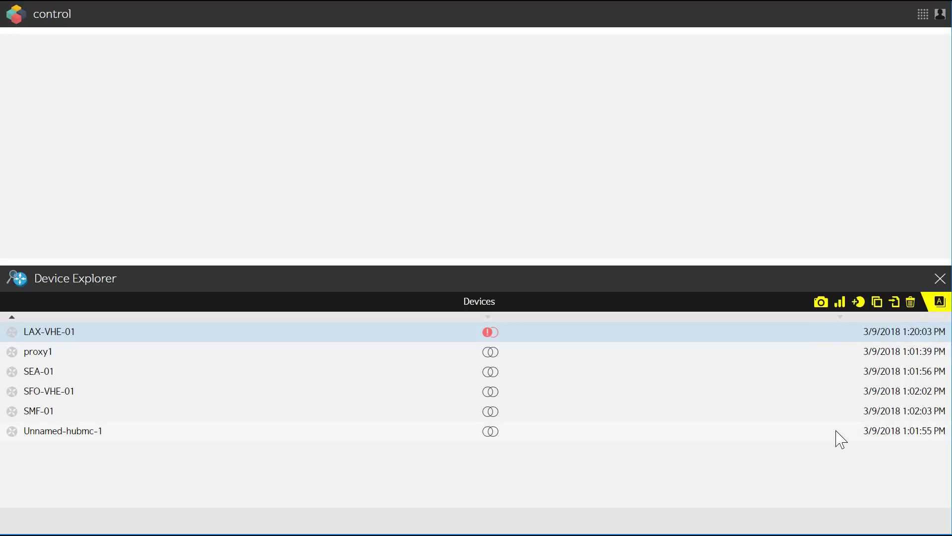
Permanently delete all devices in the list, from LAX-VHE-01 through Unnamed-hubmc-1
left_click(847, 439, "shift")
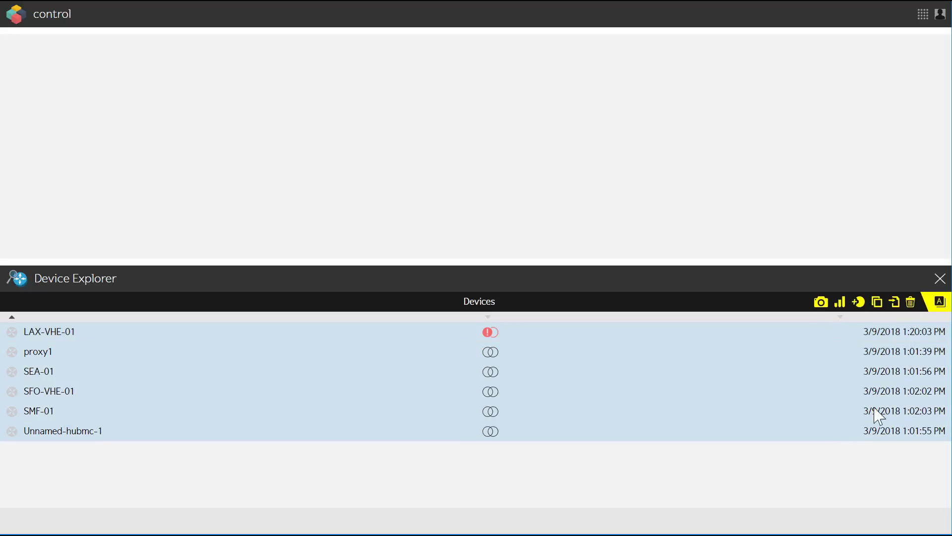
left_click(911, 308)
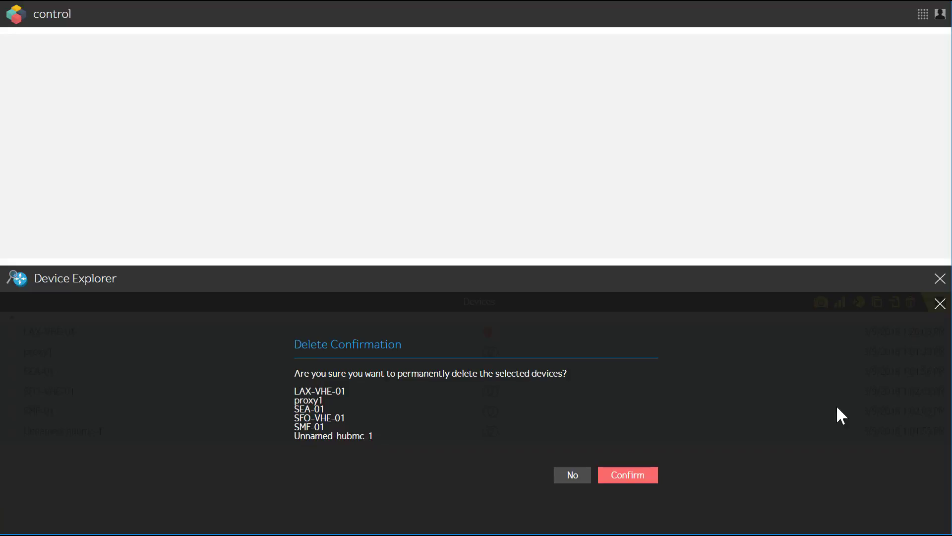
left_click(626, 476)
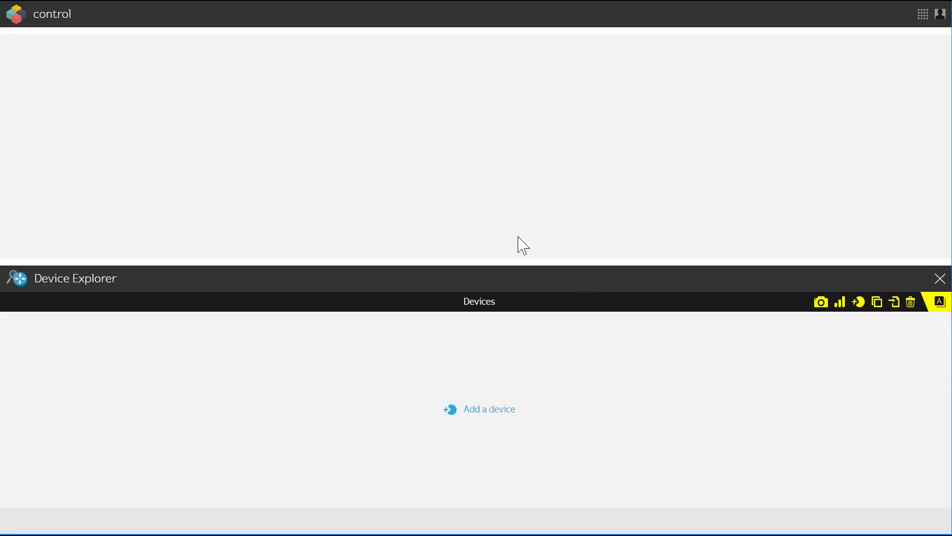
Create a device named New Device and look through its details form down to the proxy section
left_click(478, 410)
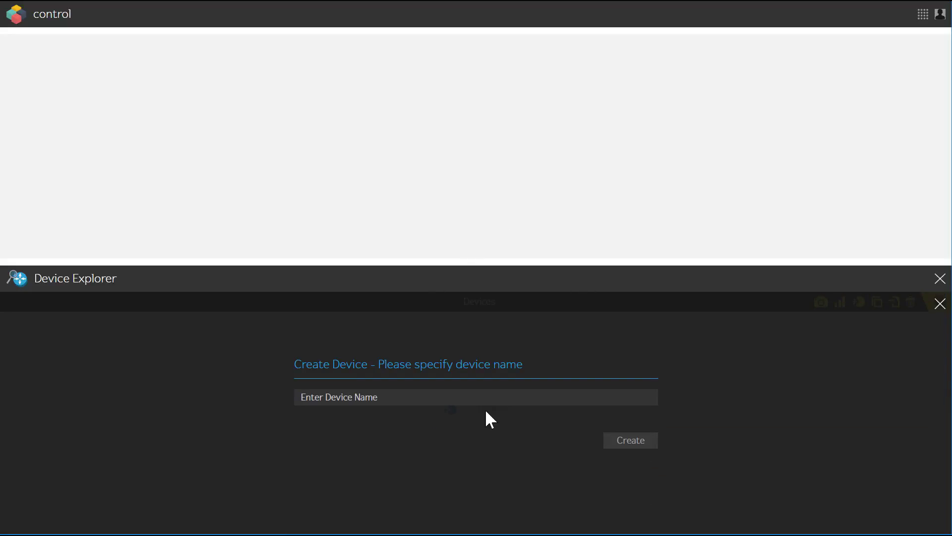
type("New Device")
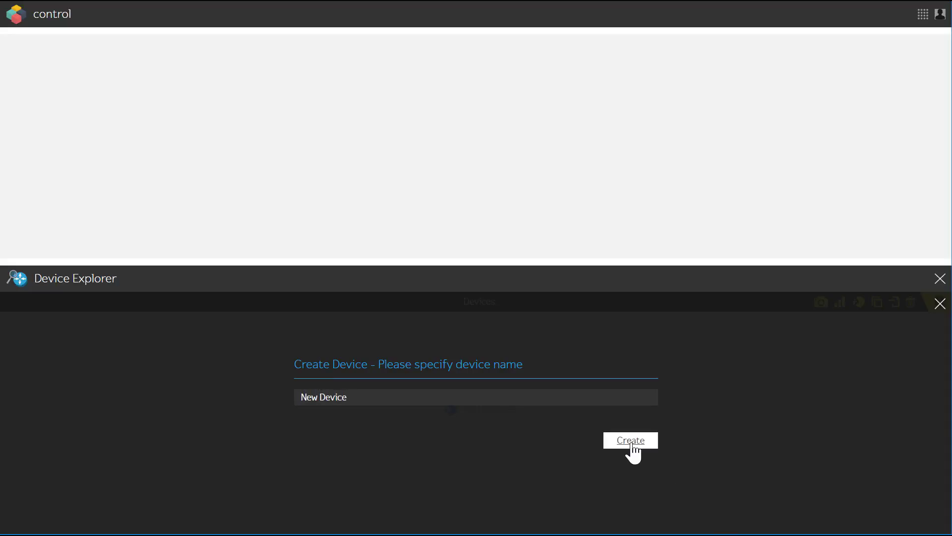
left_click(628, 442)
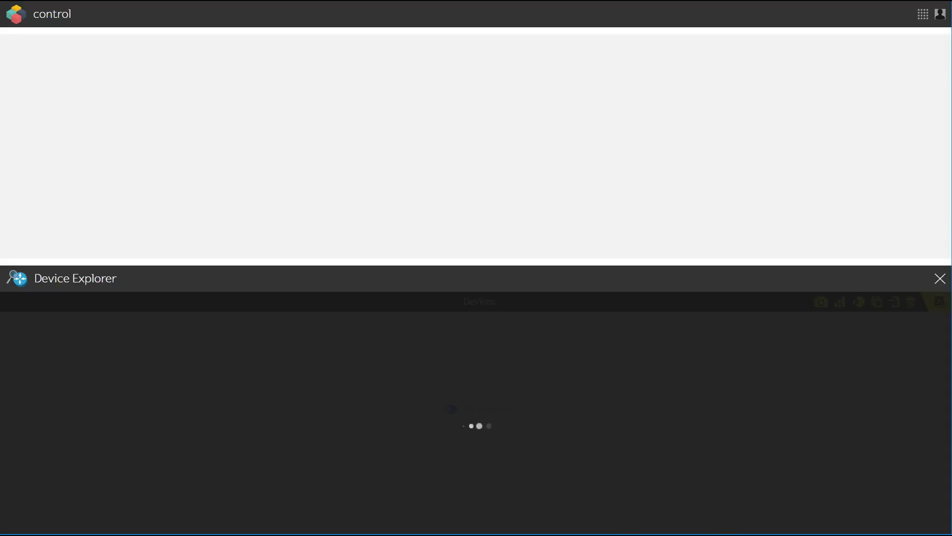
left_click_drag(940, 137, 918, 204)
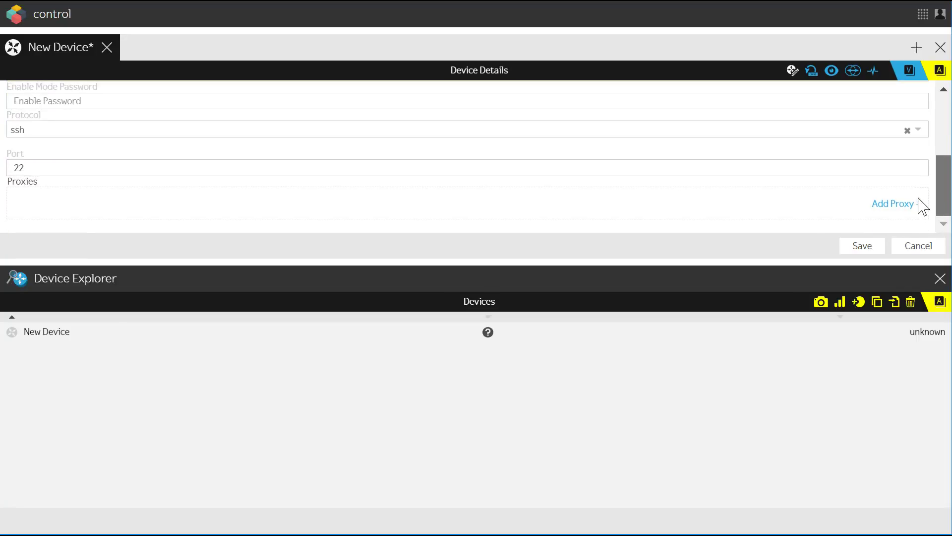
scroll(936, 159, "up", 2)
scroll(929, 187, "down", 3)
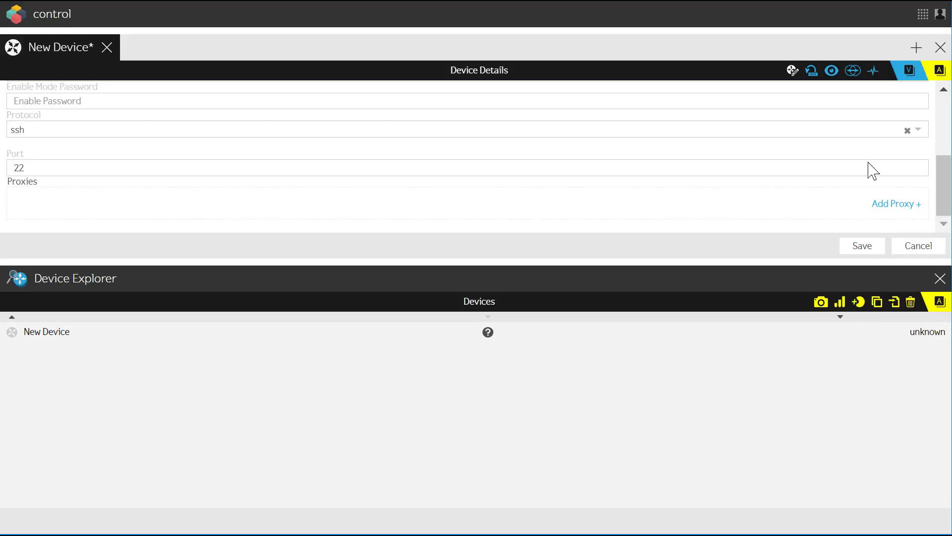
Permanently delete the device New Device from the device list
left_click(100, 332)
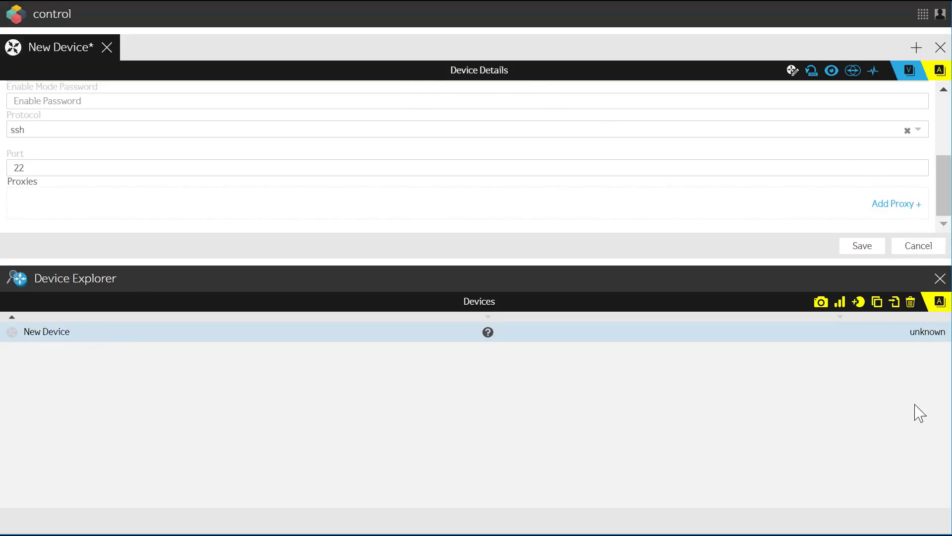
left_click(912, 300)
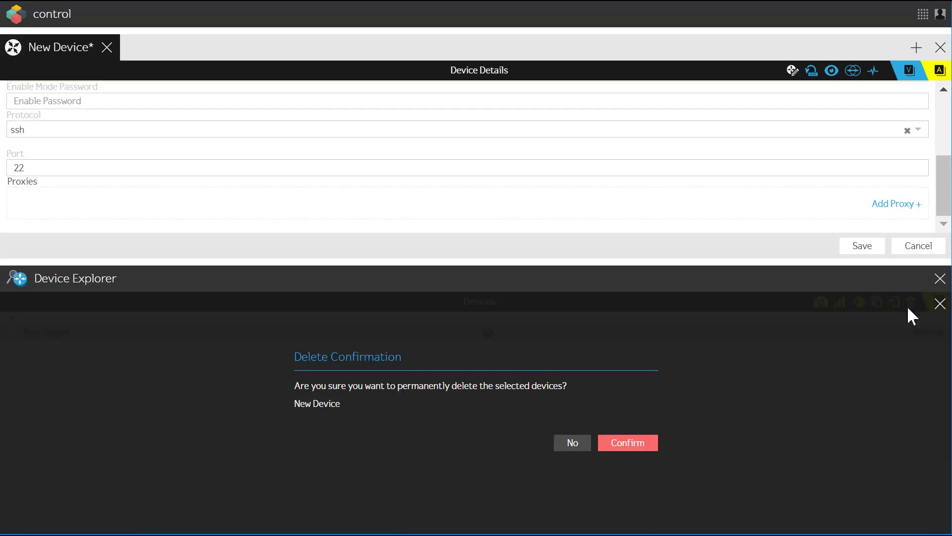
left_click(639, 444)
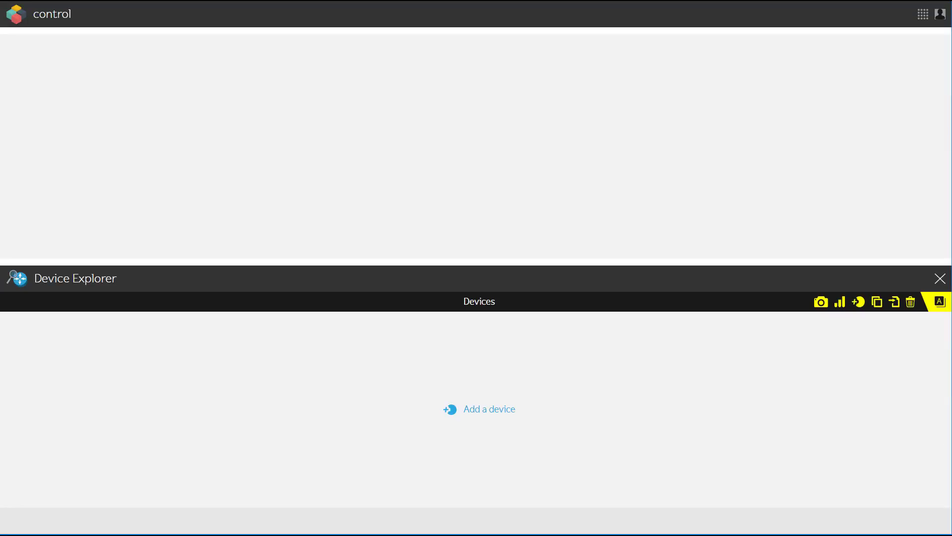
Import the device list from the existing Control Nodes and select all the imported devices
left_click(899, 307)
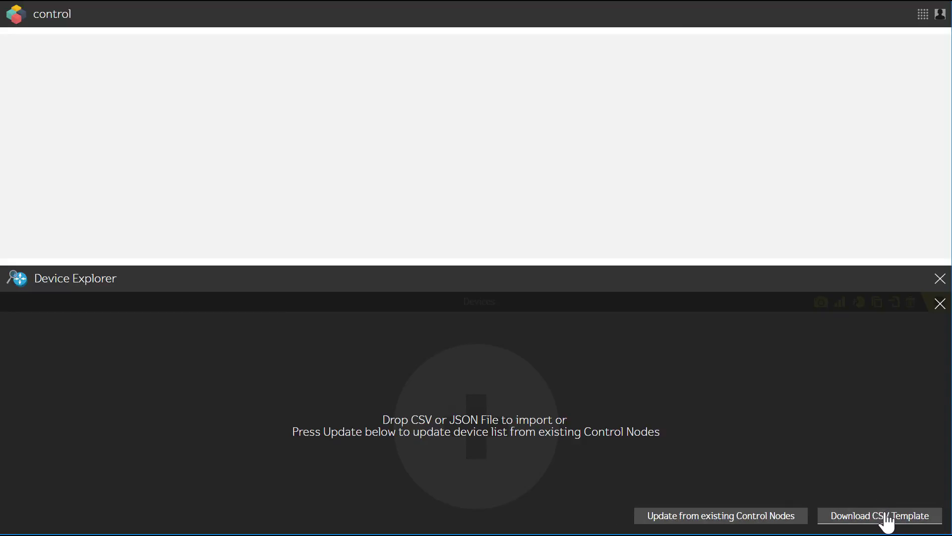
left_click(746, 521)
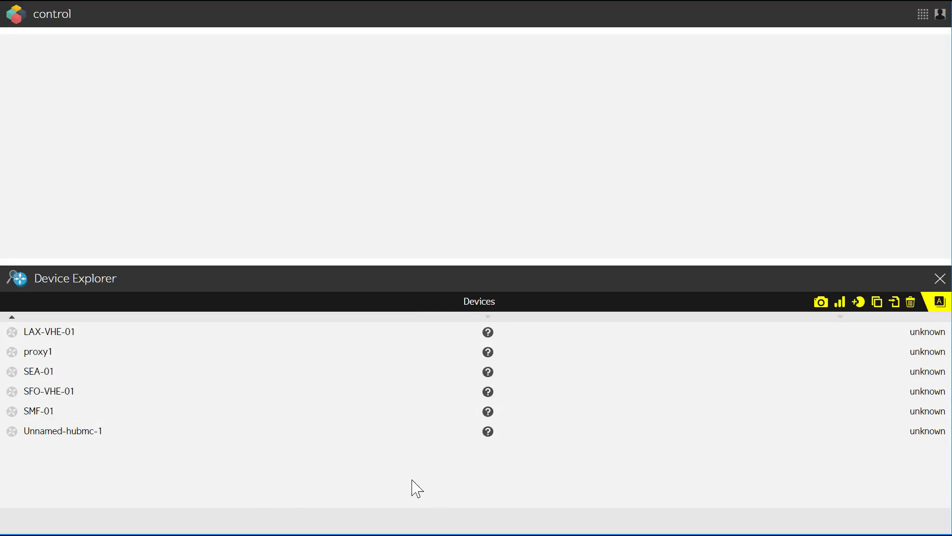
left_click(421, 336)
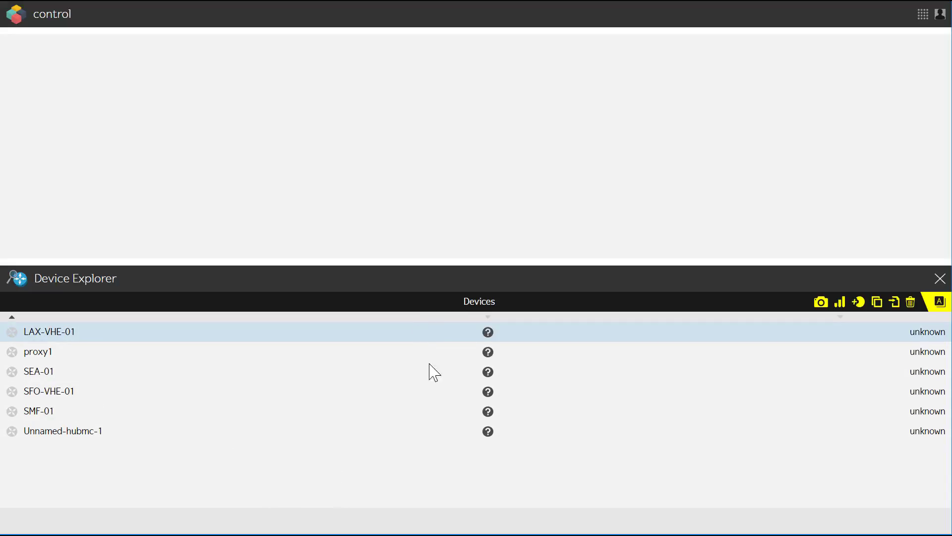
left_click(499, 429, "shift")
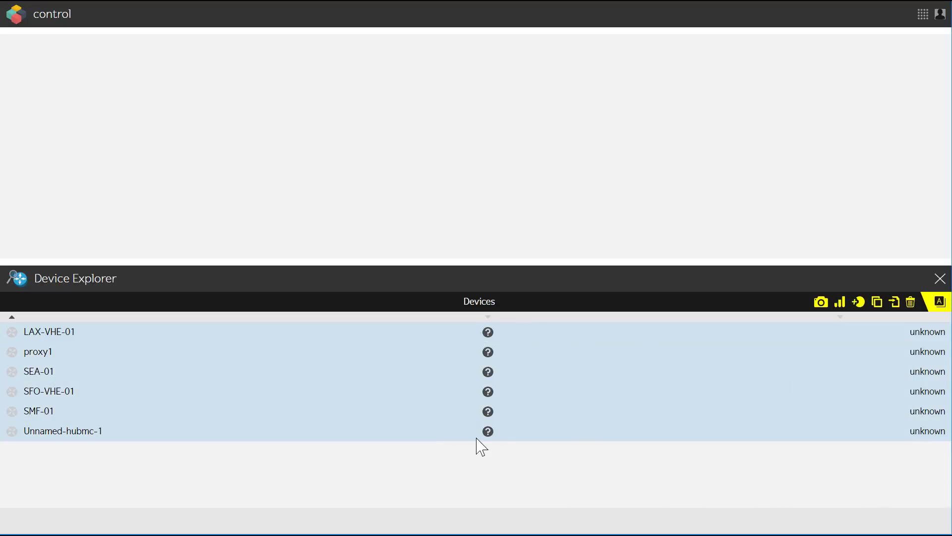
Sort the devices by name in descending order, and view and close the details of Unnamed-hubmc-1
left_click(344, 318)
double_click(345, 335)
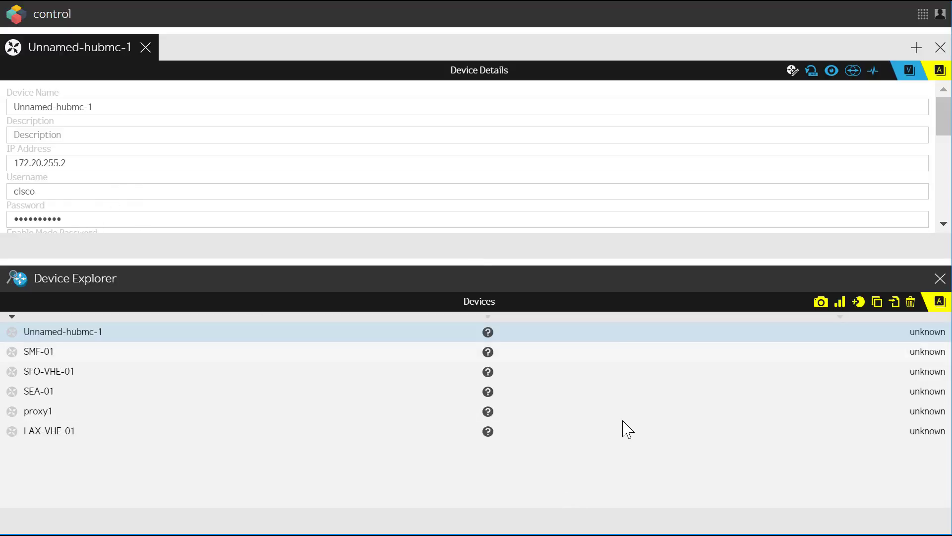
left_click(147, 48)
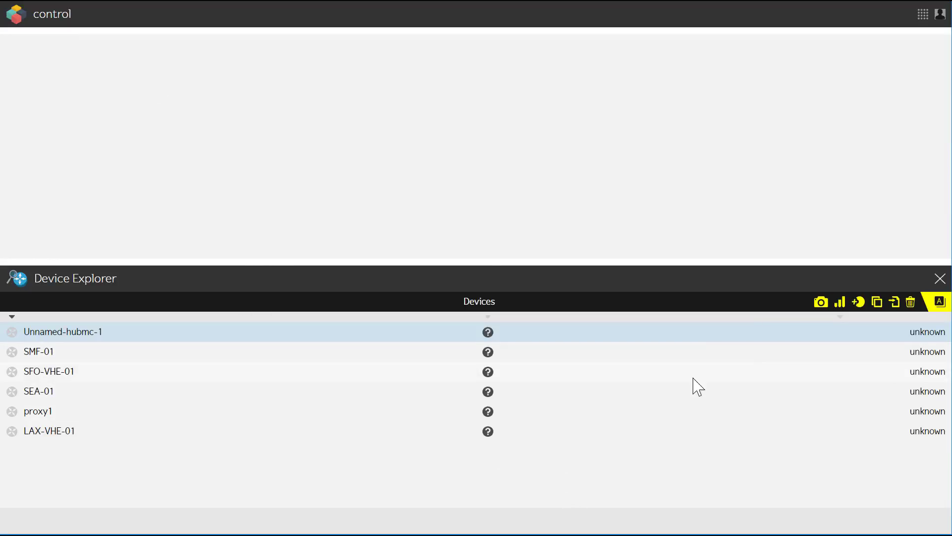
Capture configuration snapshots of all devices from Unnamed-hubmc-1 to LAX-VHE-01 and check their change status
left_click(563, 437, "shift")
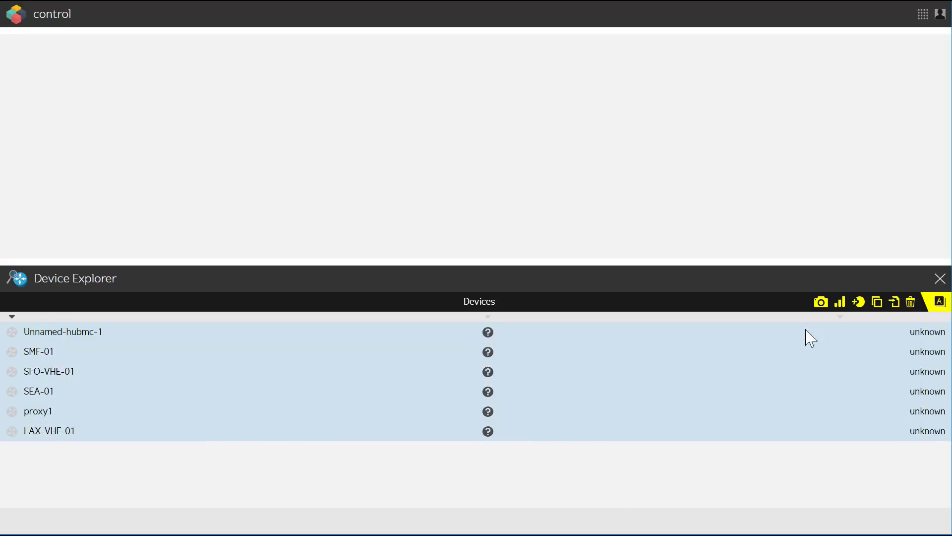
left_click(821, 303)
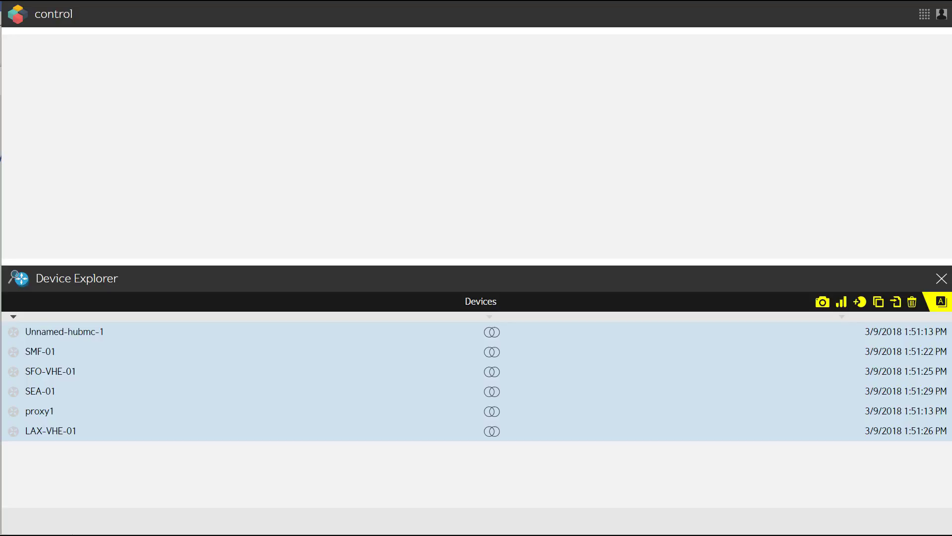
left_click(331, 338)
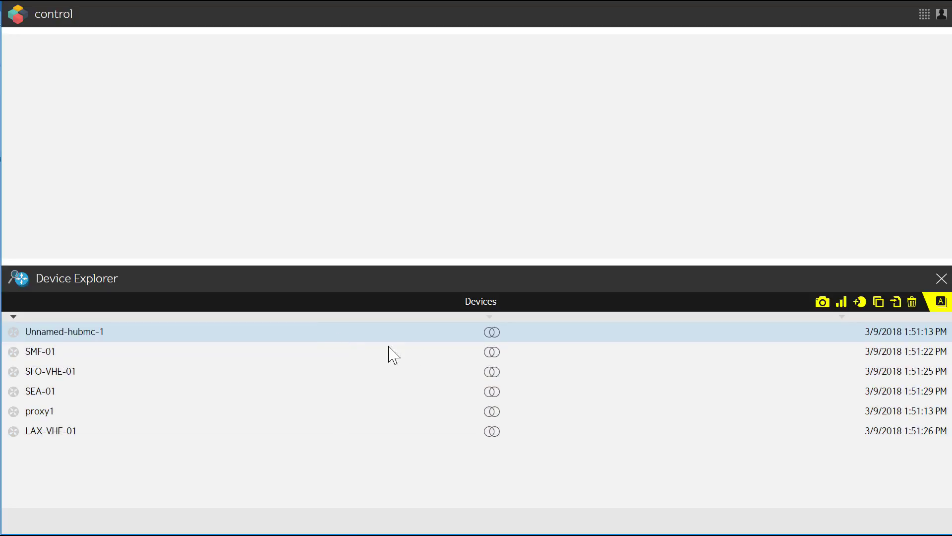
mouse_move(495, 333)
left_click(57, 440)
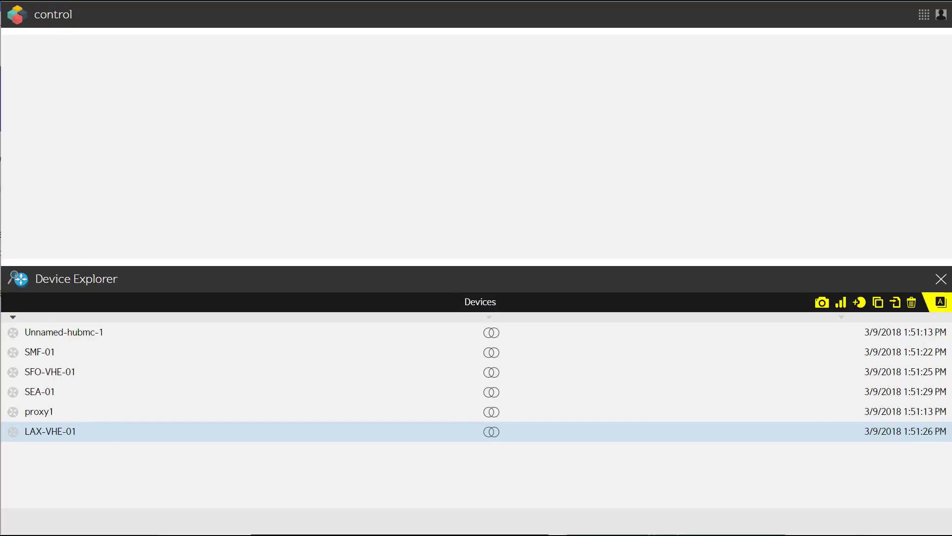
Select every device again and capture a second round of configuration snapshots
mouse_move(493, 333)
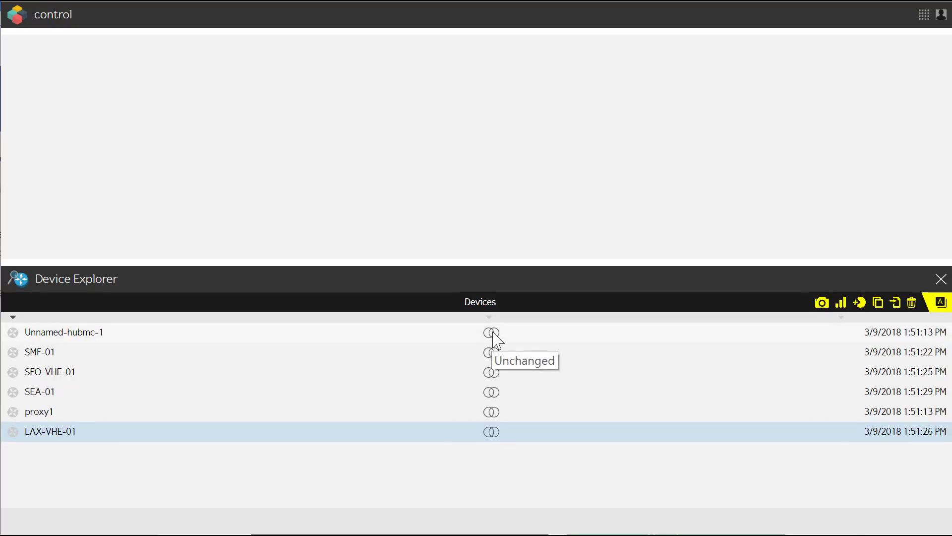
key("ctrl+a")
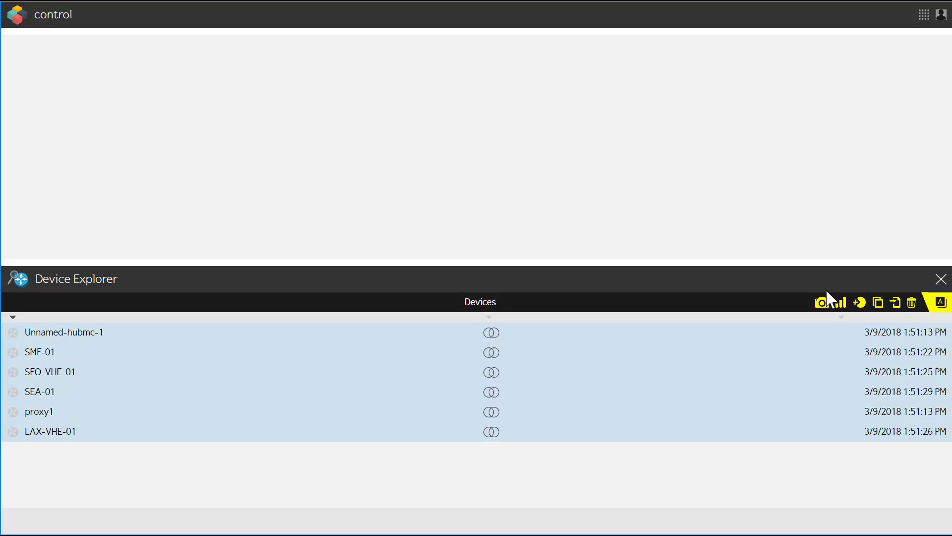
left_click(822, 302)
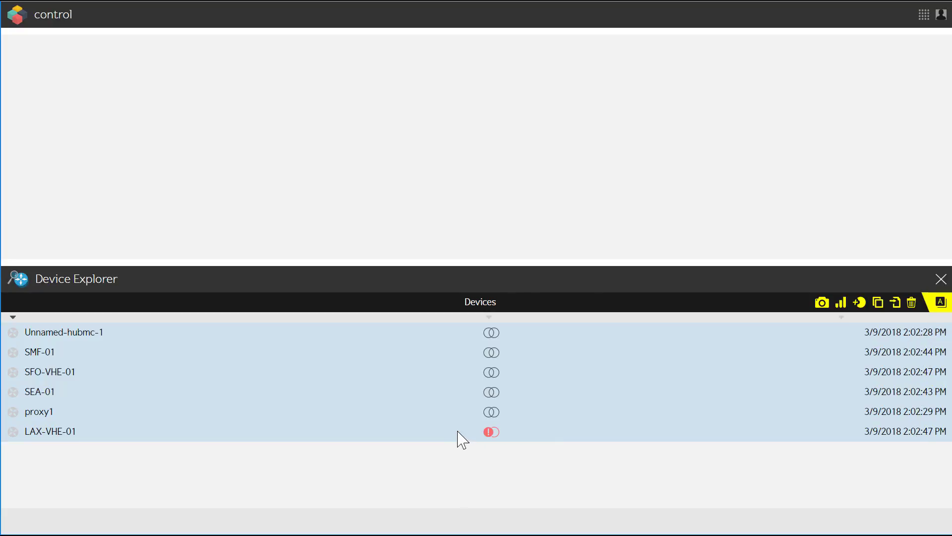
Open the comparison of LAX-VHE-01's default and latest configuration snapshots from its change status
mouse_move(494, 433)
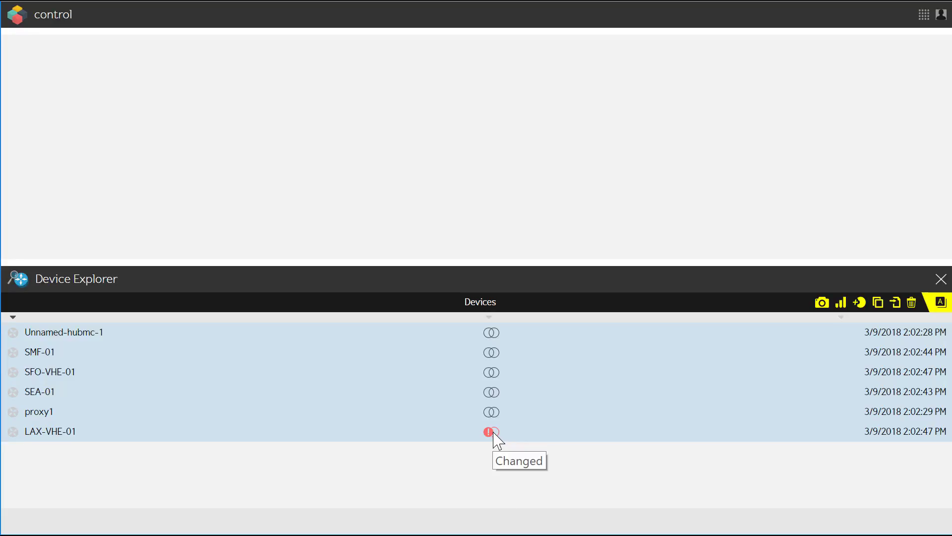
left_click(491, 432)
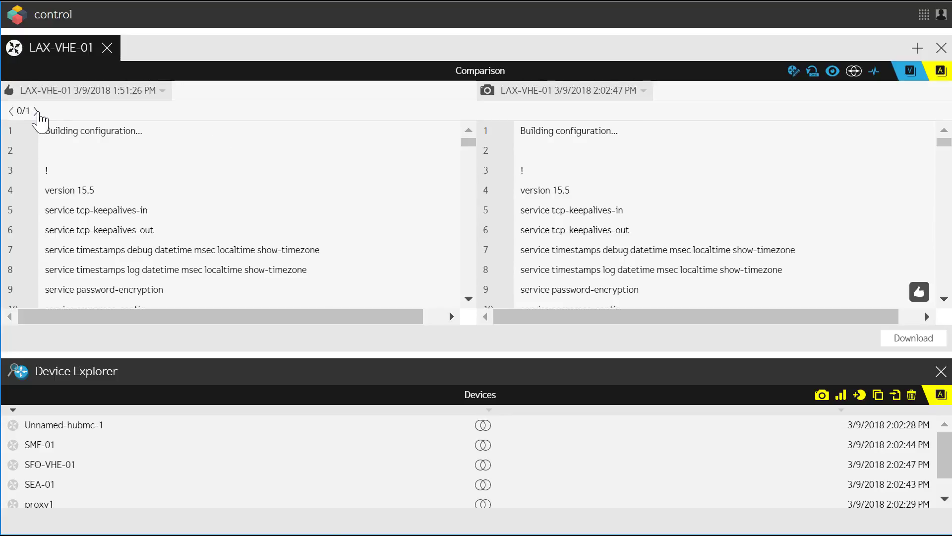
Go to the configuration difference at line 356 and enlarge the comparison area to inspect the added lines
left_click(36, 111)
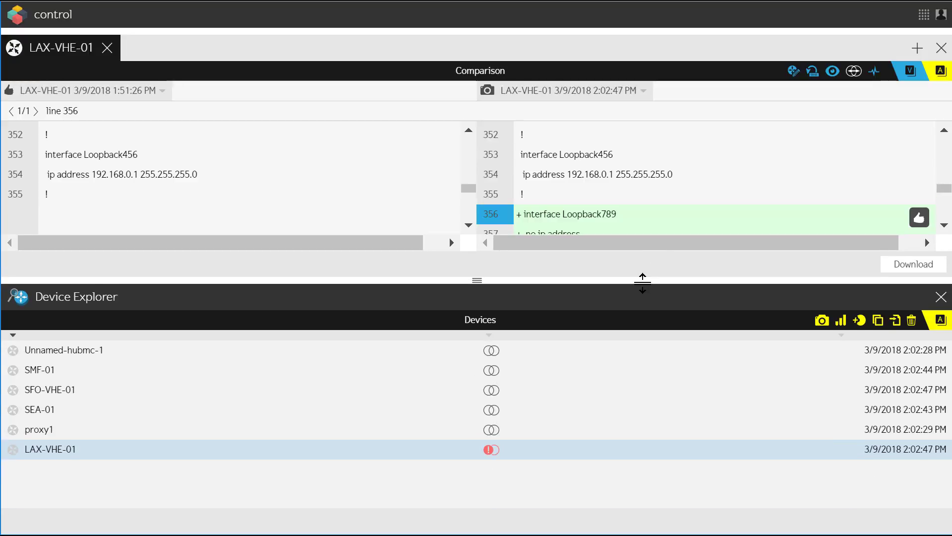
left_click_drag(642, 281, 645, 339)
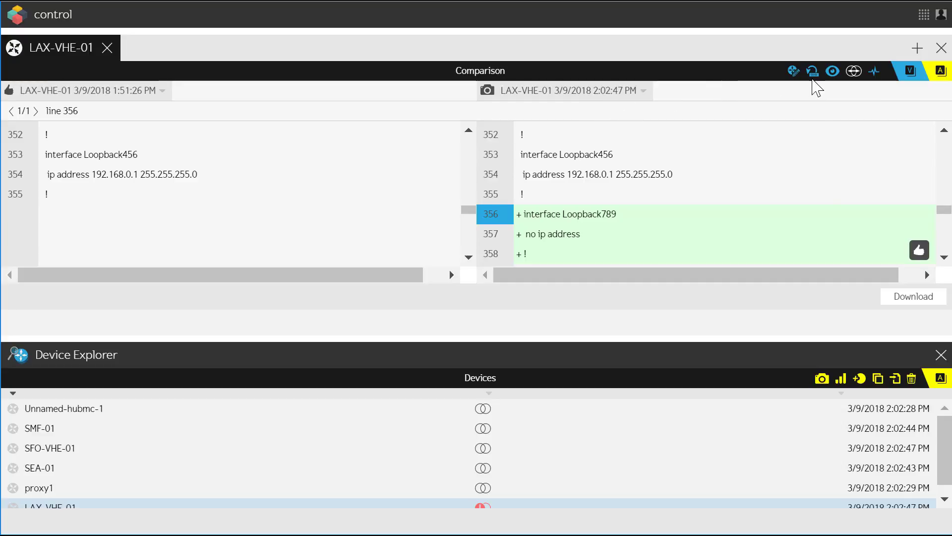
From LAX-VHE-01's snapshots, give the 3/9/2018 2:02:47 PM snapshot the description New Loopback 789 and save it
left_click(813, 72)
mouse_move(445, 119)
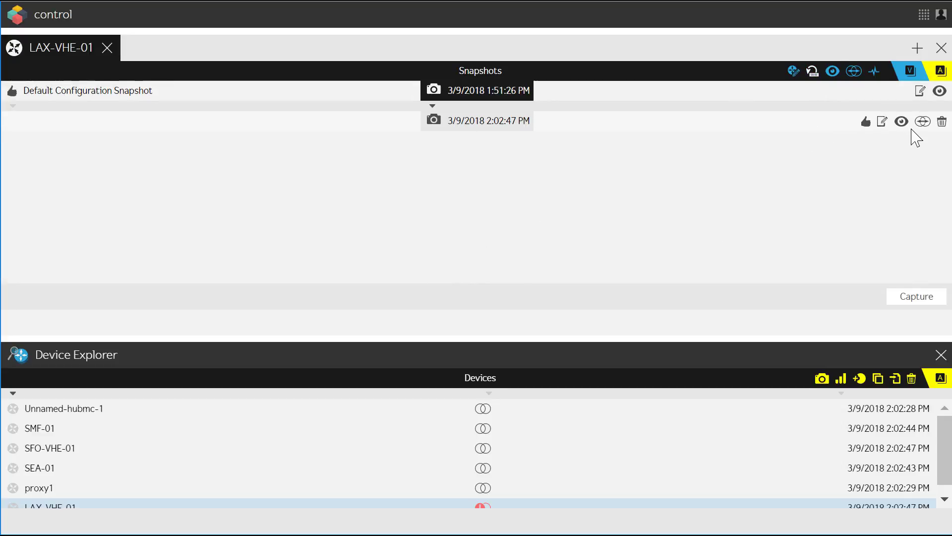
left_click(882, 123)
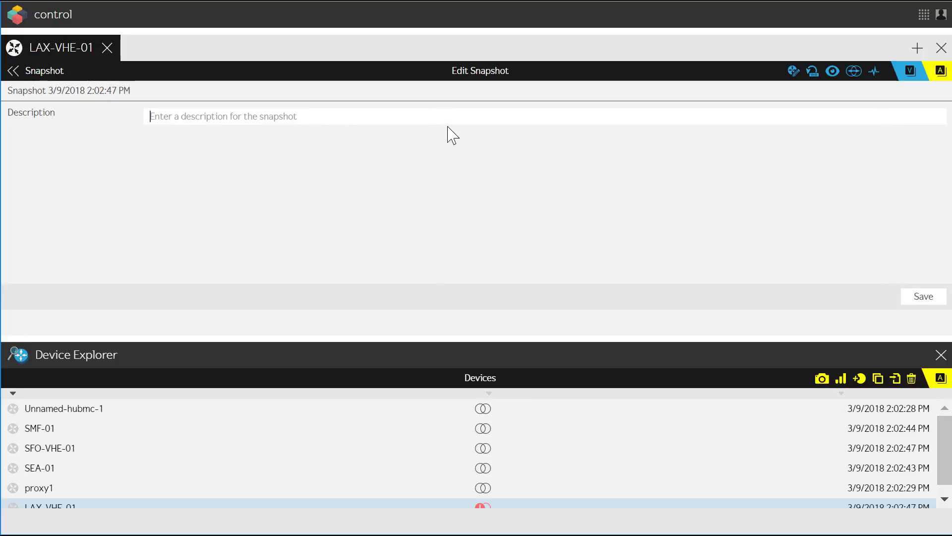
type("New Loopback 789")
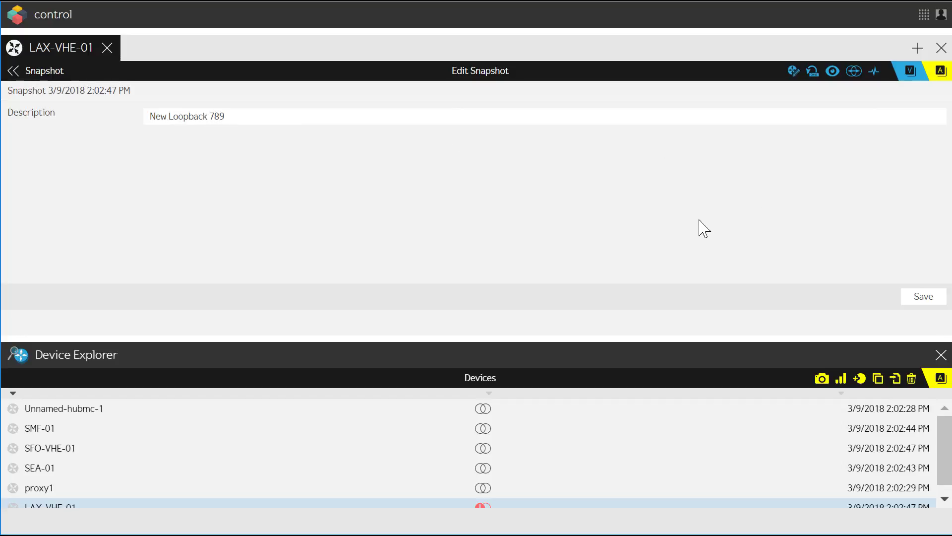
left_click(925, 299)
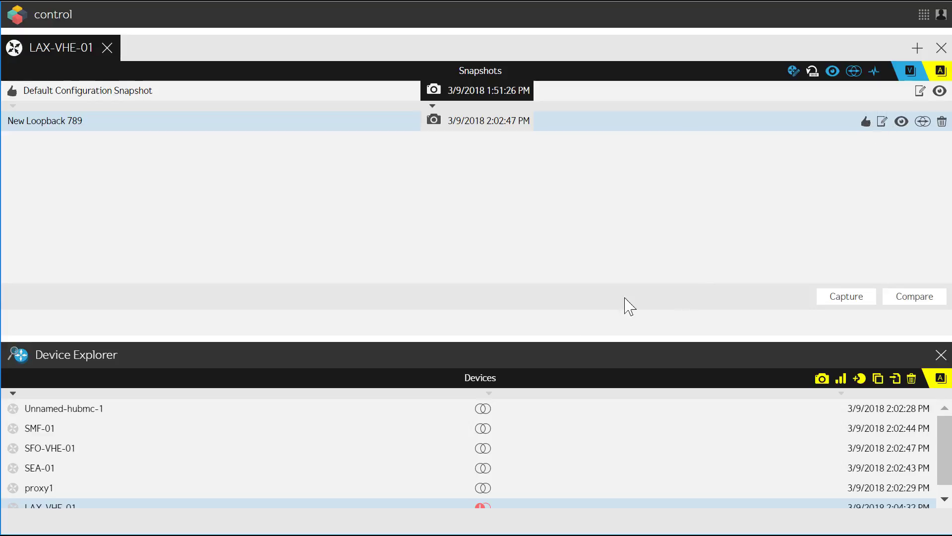
Set the New Loopback 789 snapshot as LAX-VHE-01's default configuration and check the device's change status
left_click_drag(563, 334, 563, 255)
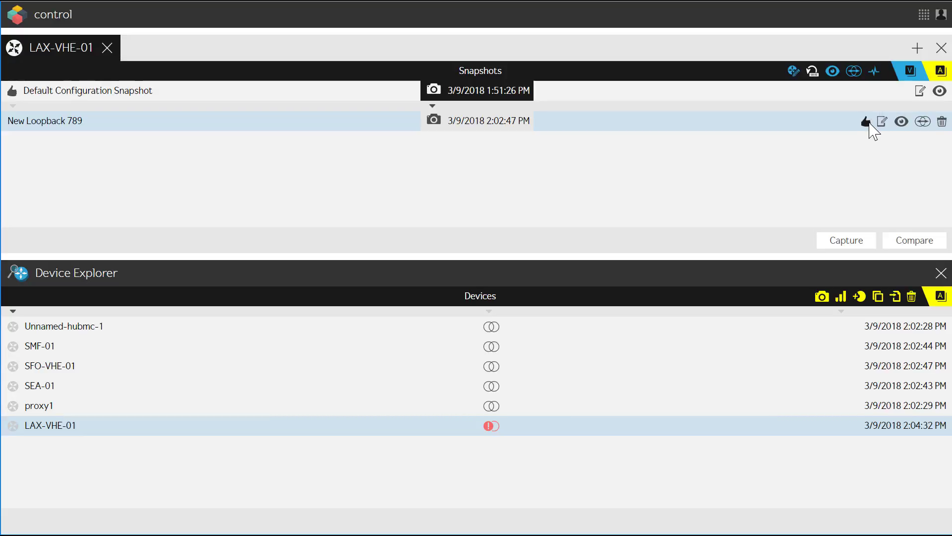
left_click(867, 123)
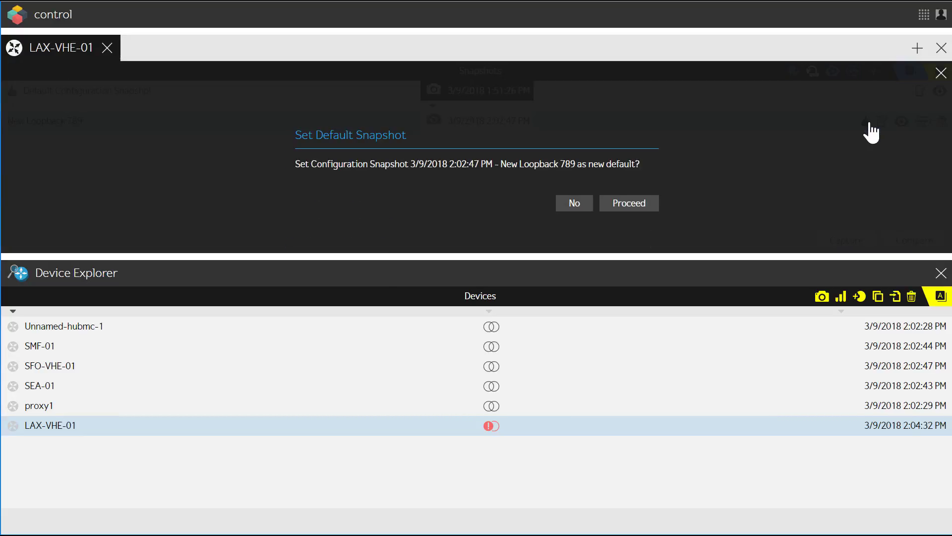
left_click(647, 209)
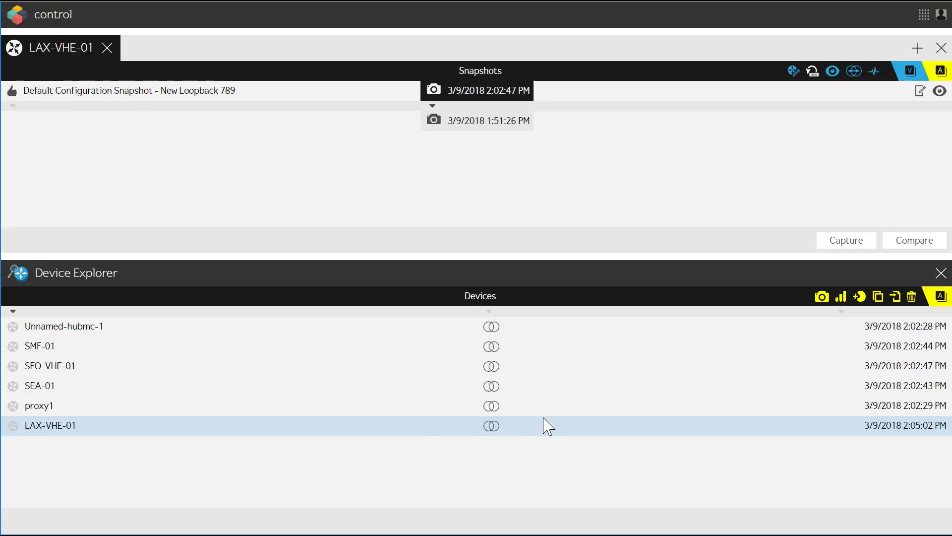
mouse_move(494, 427)
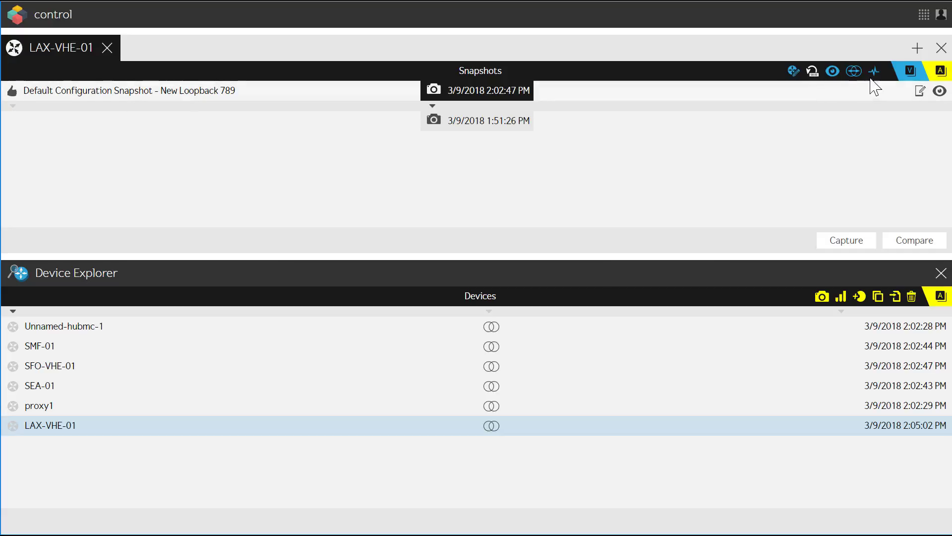
Review LAX-VHE-01's activities, read through the log of its update by the Capture Device Configuration job, and close the device
left_click(940, 72)
left_click(873, 75)
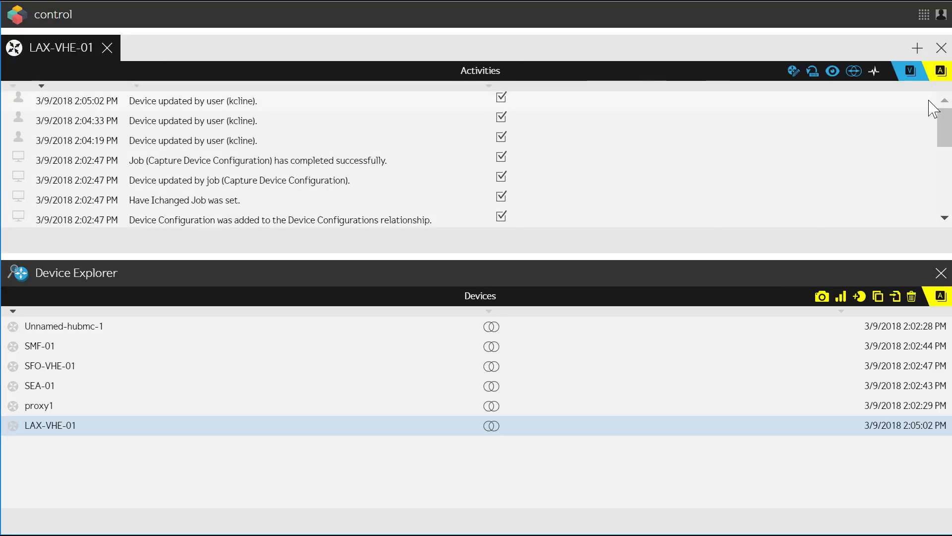
left_click(909, 124)
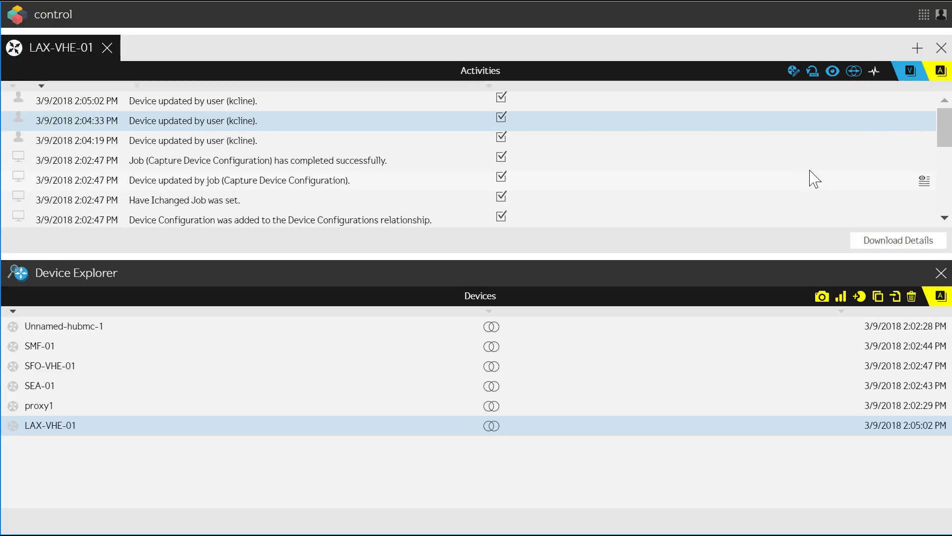
left_click(925, 184)
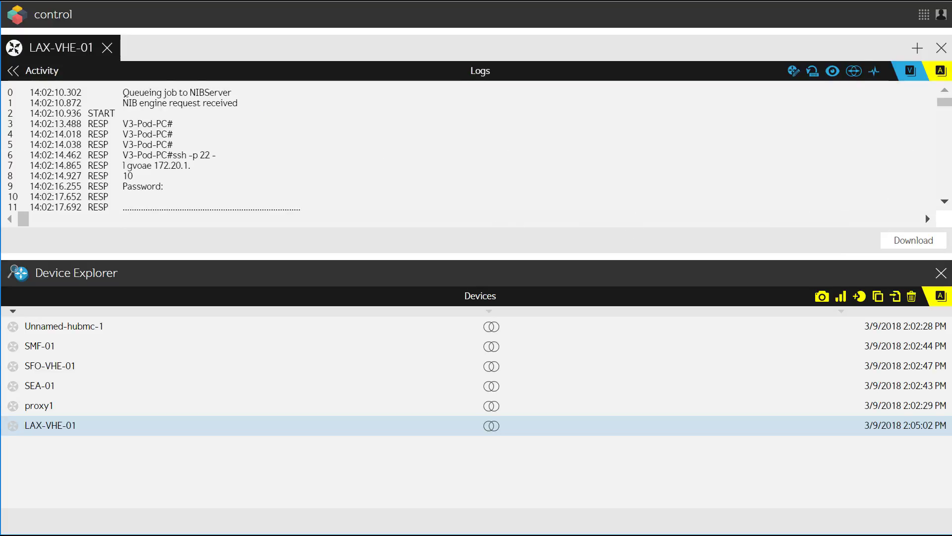
scroll(154, 124, "down", 16)
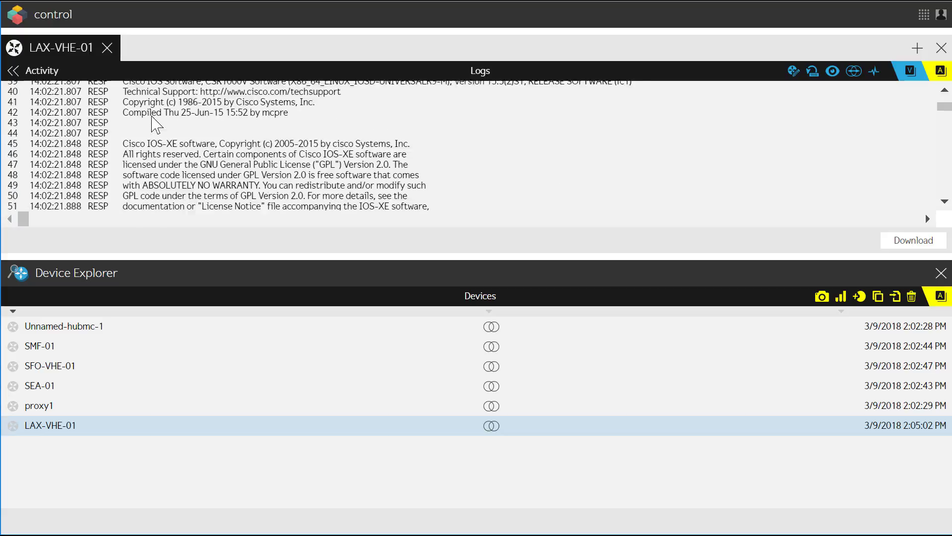
scroll(153, 124, "down", 20)
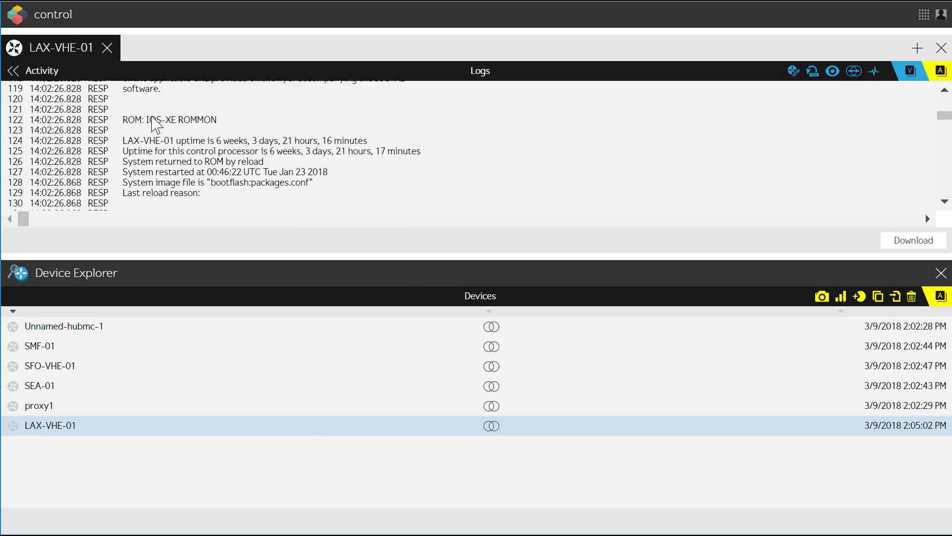
scroll(154, 124, "down", 20)
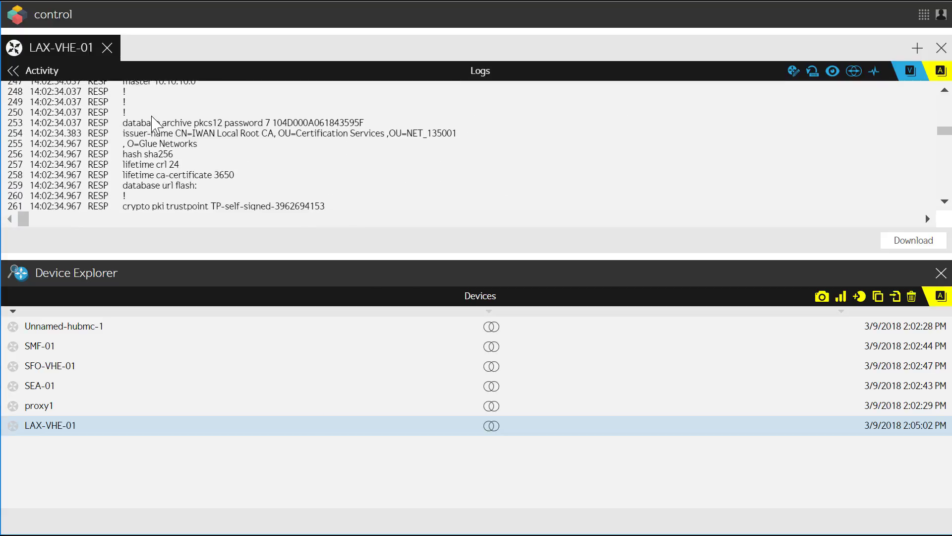
left_click(109, 48)
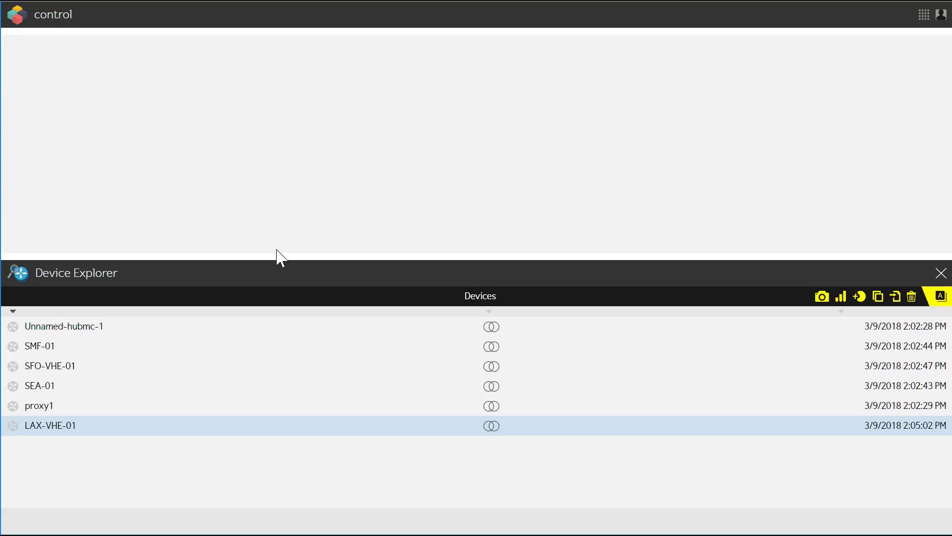
Open the configurations of SMF-01, SFO-VHE-01, SEA-01 and proxy1, and view proxy1's snapshots
left_click(477, 350)
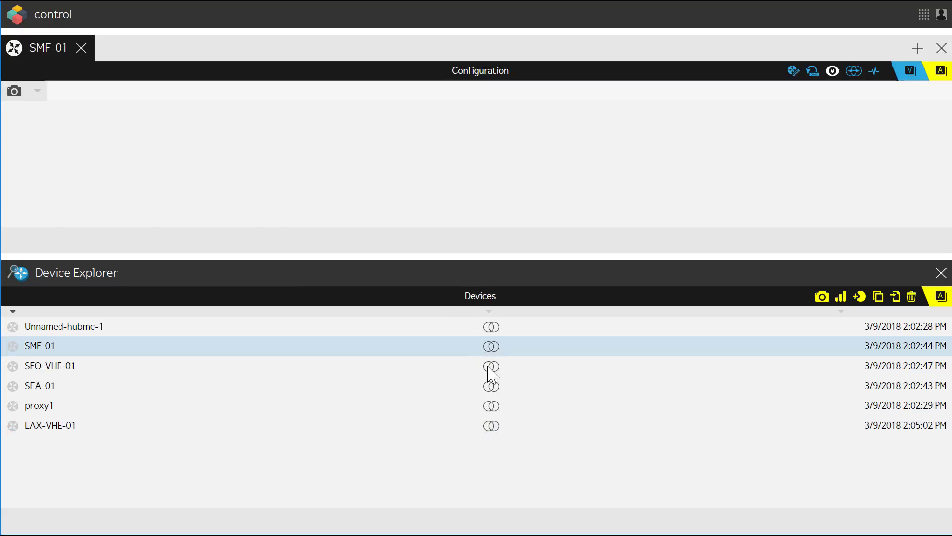
left_click(491, 368)
left_click(492, 389)
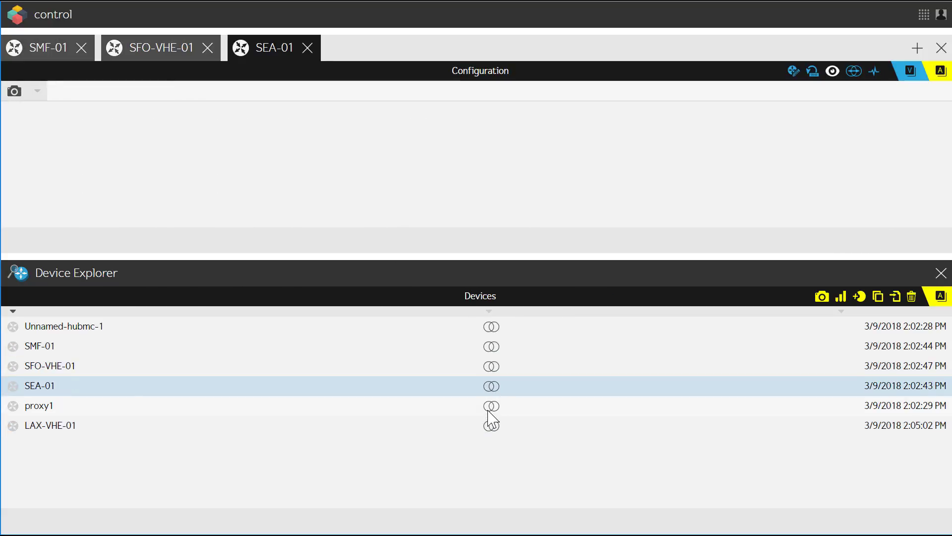
left_click(490, 412)
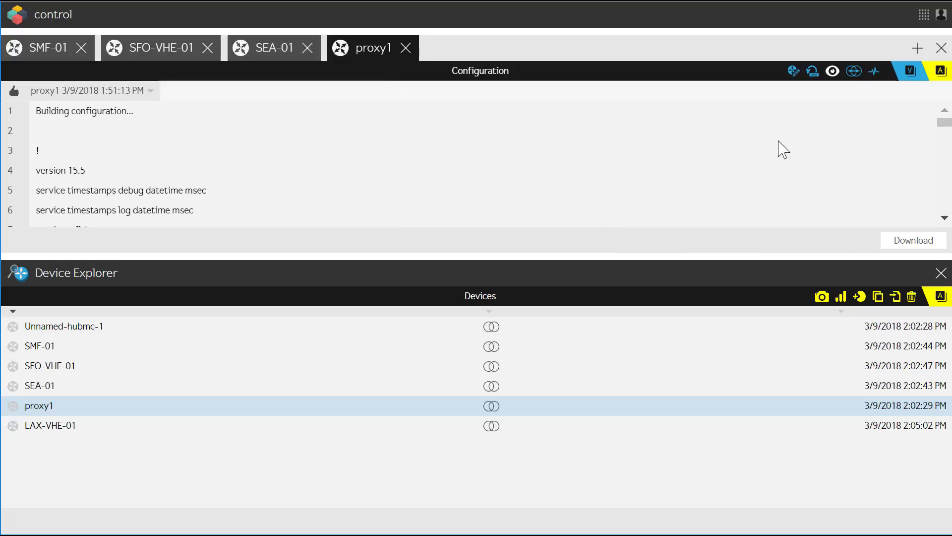
left_click(813, 72)
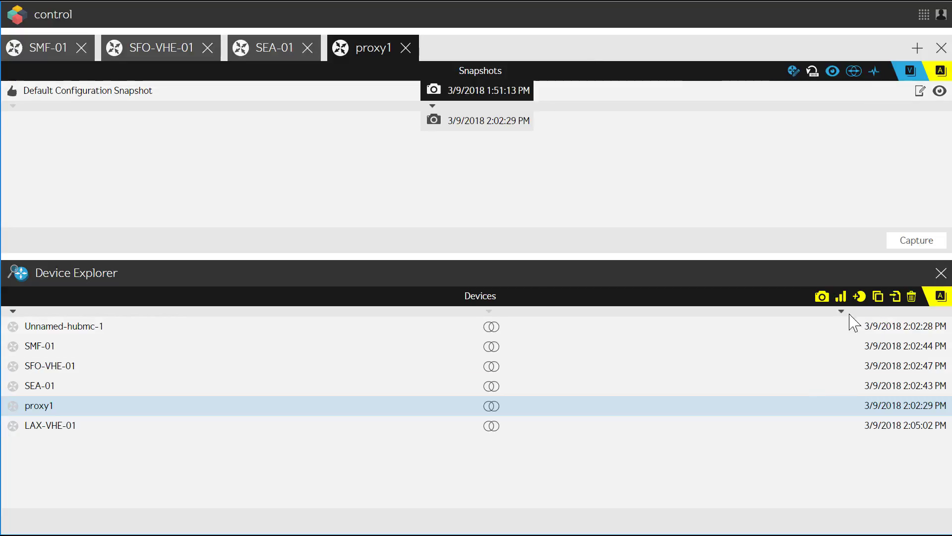
Generate the devices' configuration drift report as a CSV file and open the download in Excel
left_click(842, 297)
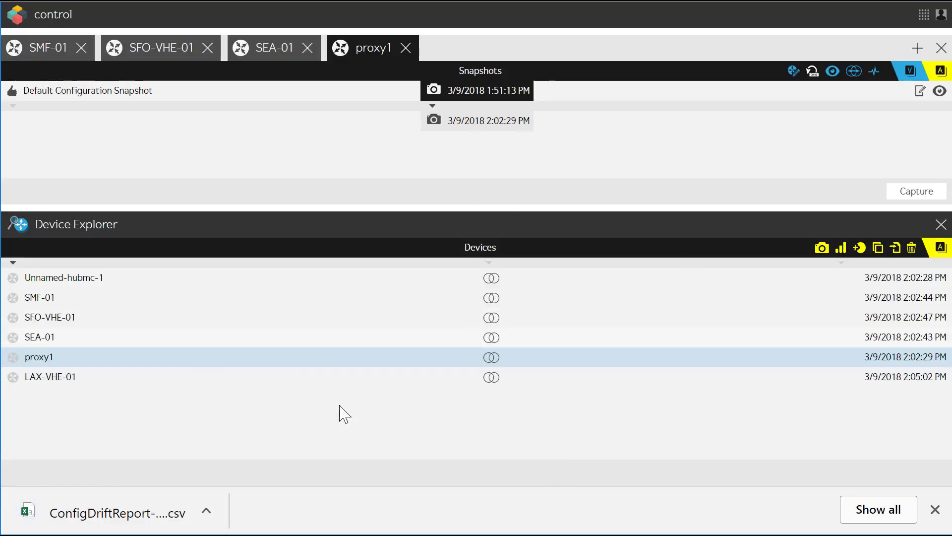
left_click(208, 512)
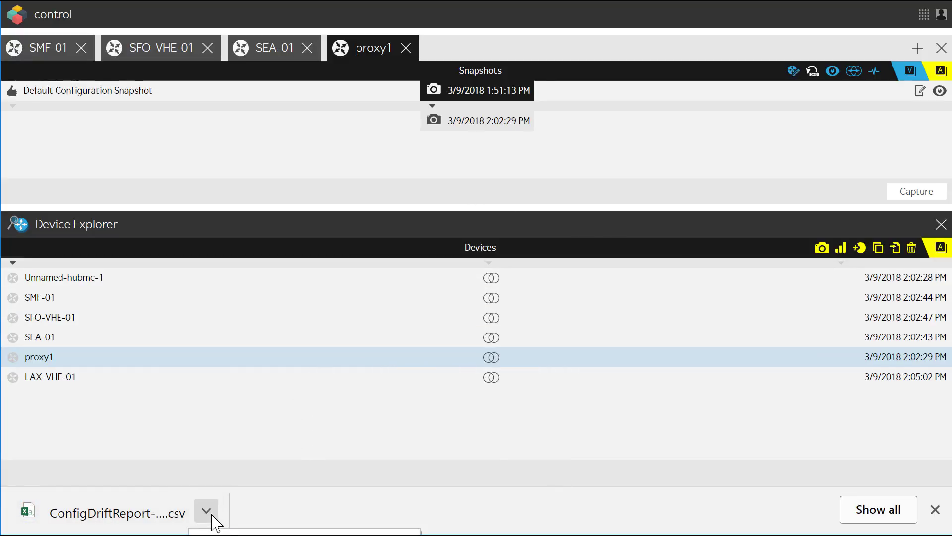
left_click(269, 529)
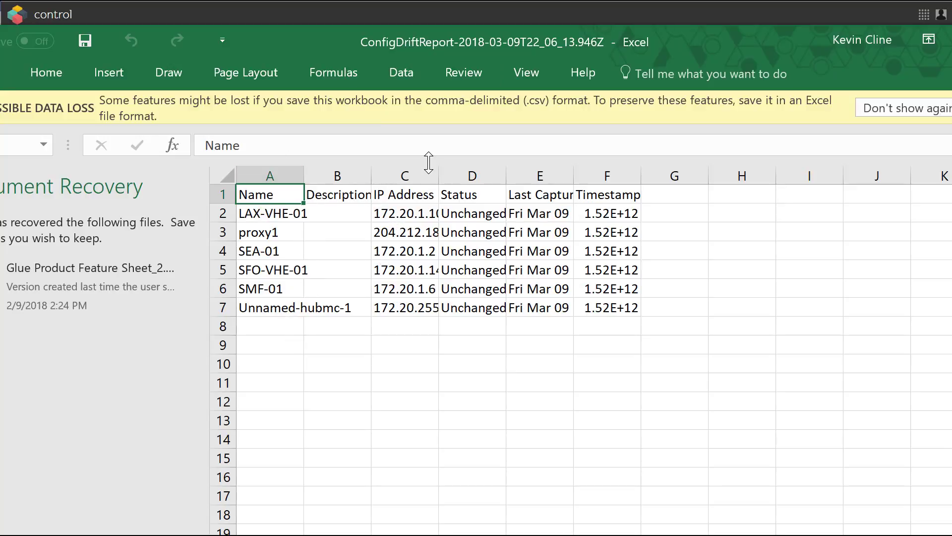
Widen the IP Address, Status and last capture date columns of the drift report so their contents are easier to read
left_click_drag(438, 176, 505, 176)
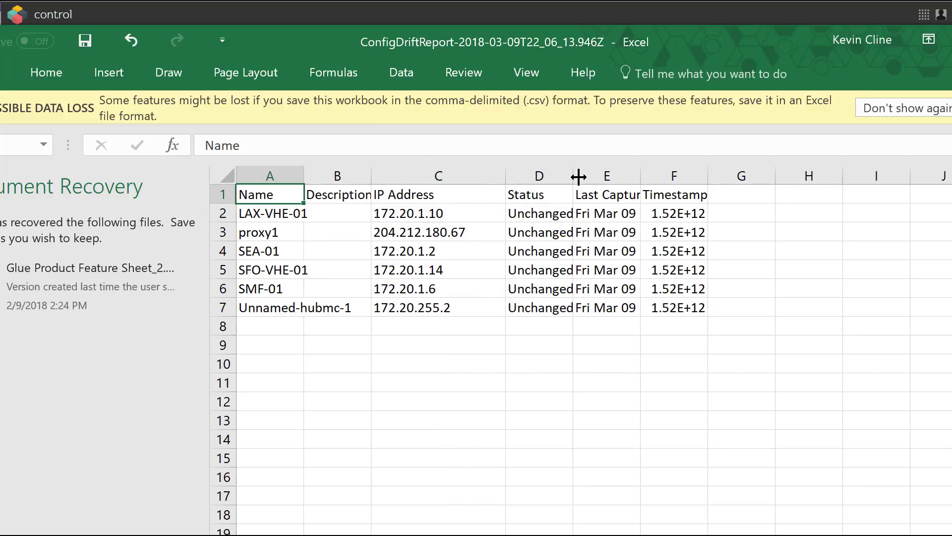
left_click_drag(573, 176, 614, 177)
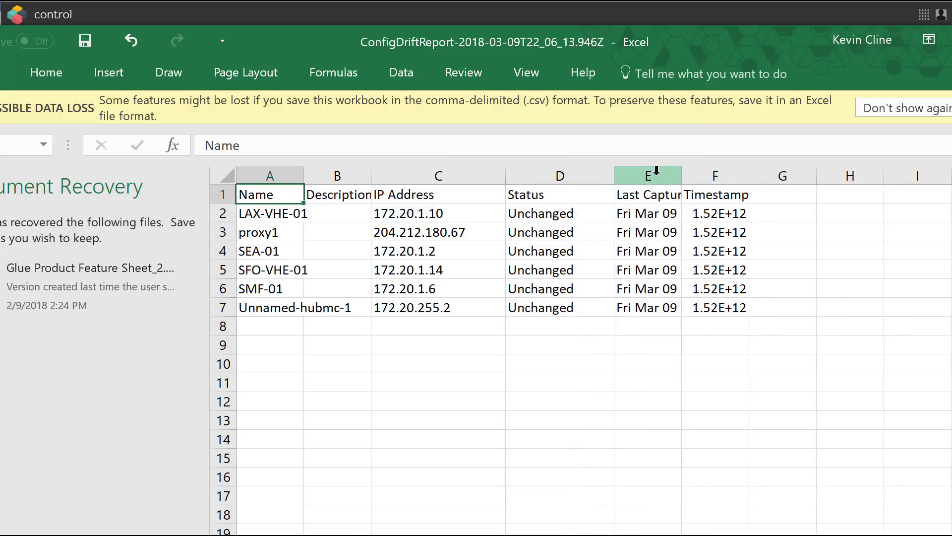
left_click_drag(681, 177, 706, 177)
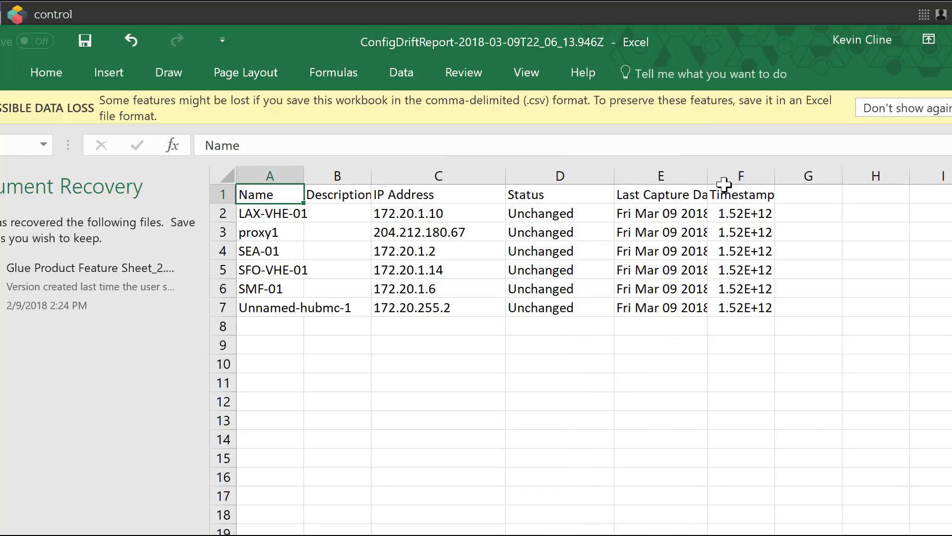